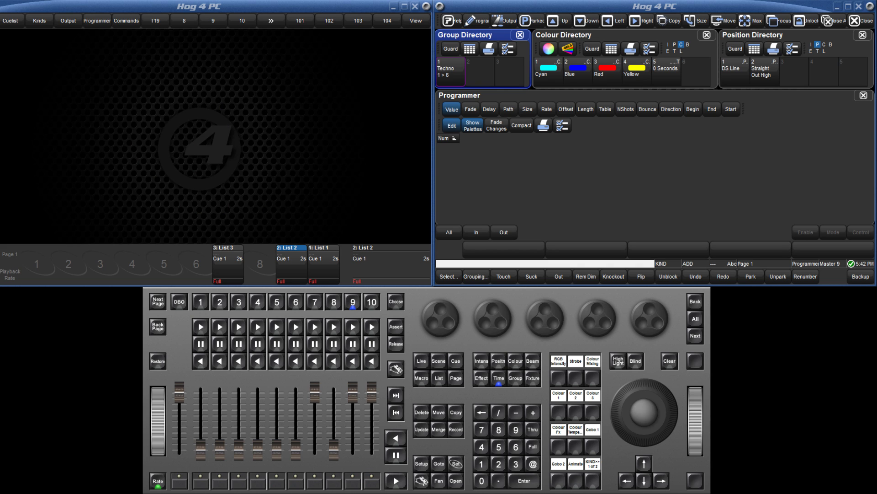
- Apply the Cyan palette to Technospot 1 and give its colour mixing a 5-second fade time
click(481, 464)
click(547, 77)
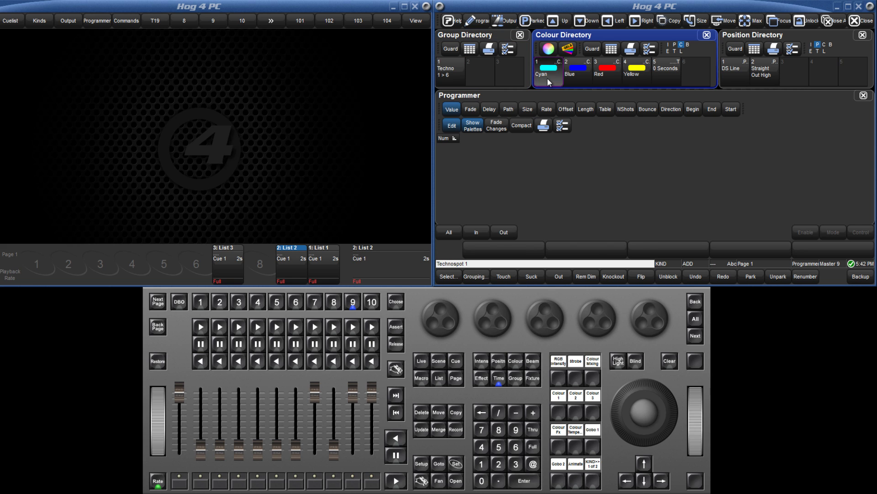
click(471, 110)
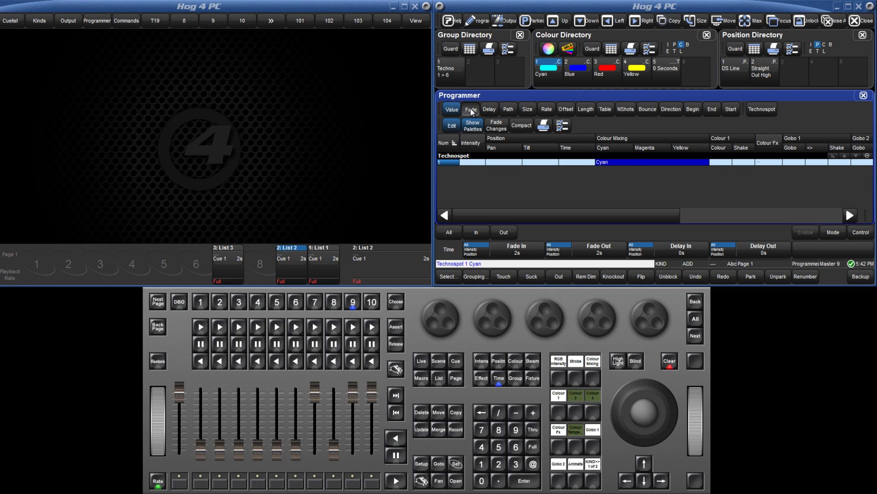
click(498, 380)
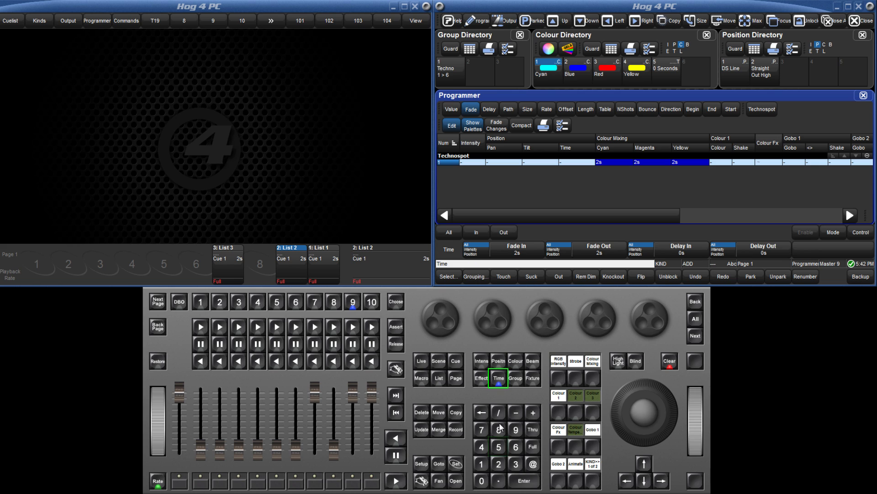
click(499, 446)
click(523, 481)
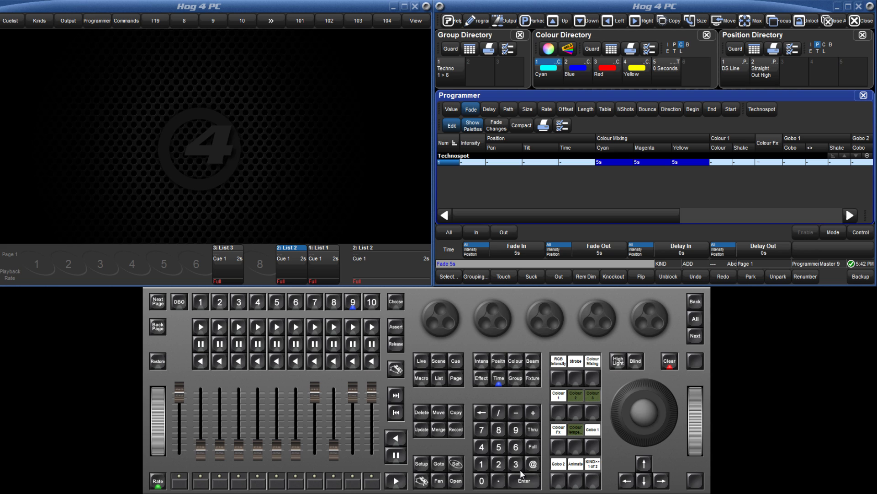
- Record the fade timing alone into colour palette slot 6, name it "5 Seconds", and clear the programmer
click(499, 379)
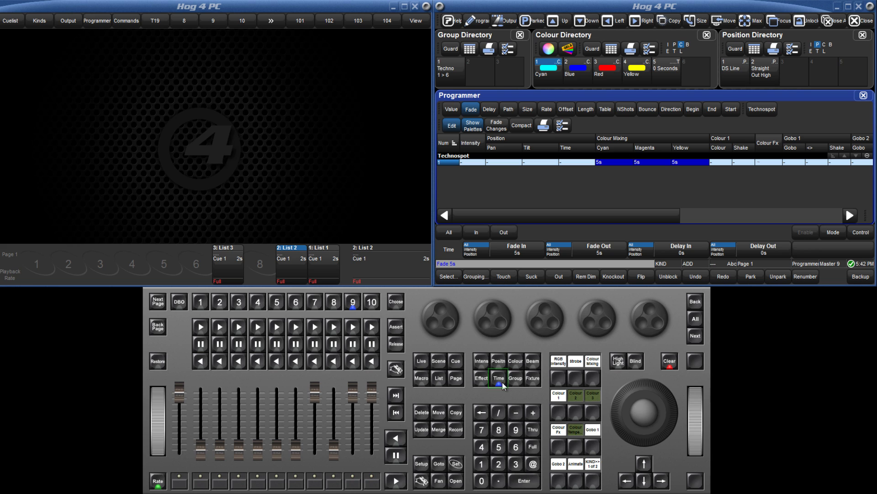
click(456, 430)
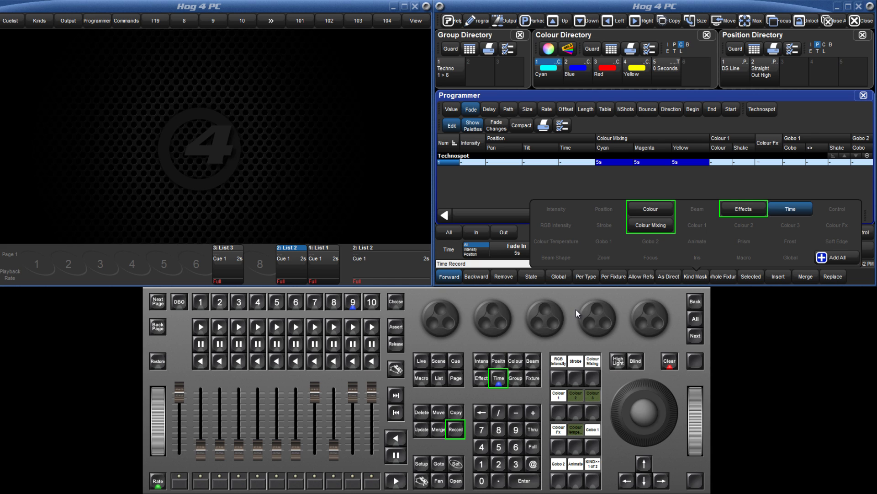
click(695, 76)
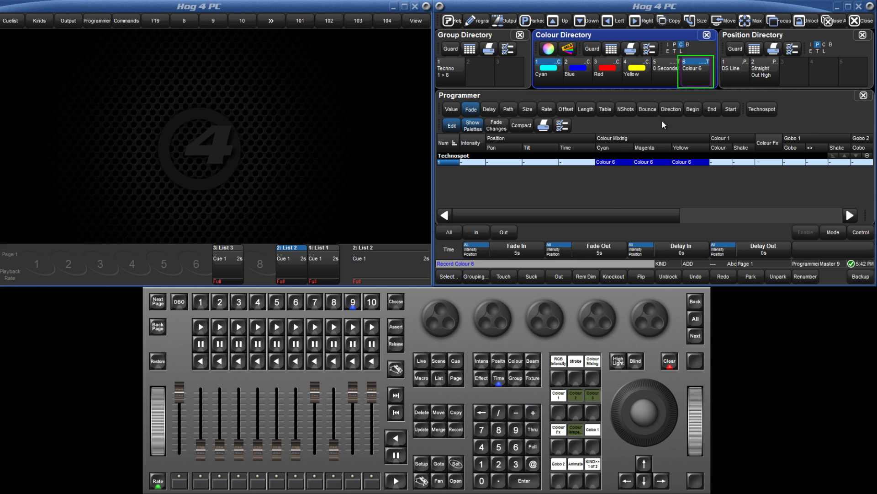
click(460, 463)
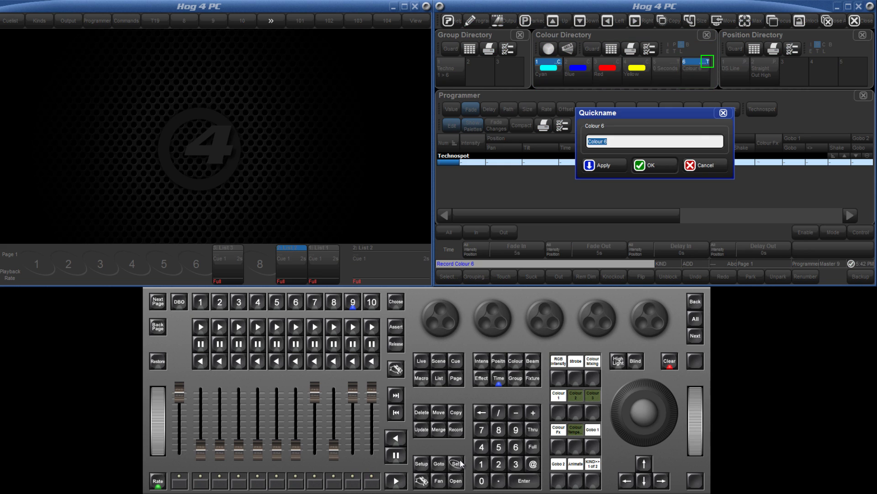
text(5 Seconds)
key(Return)
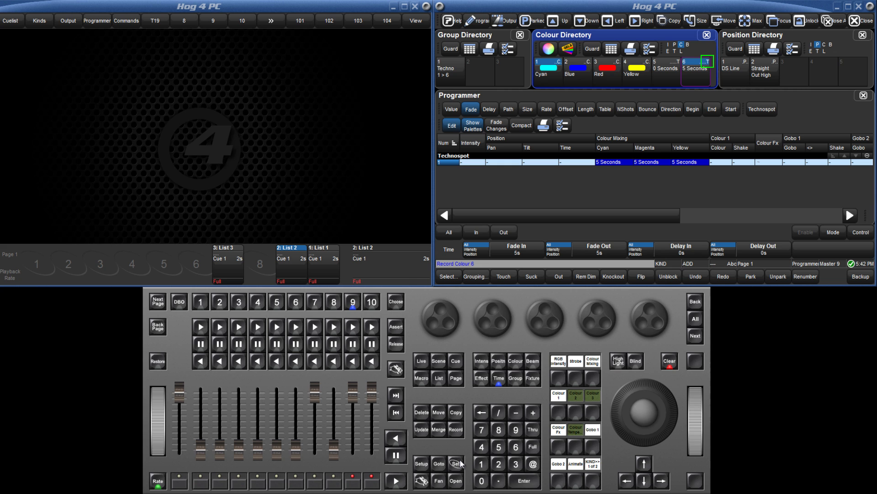
click(671, 363)
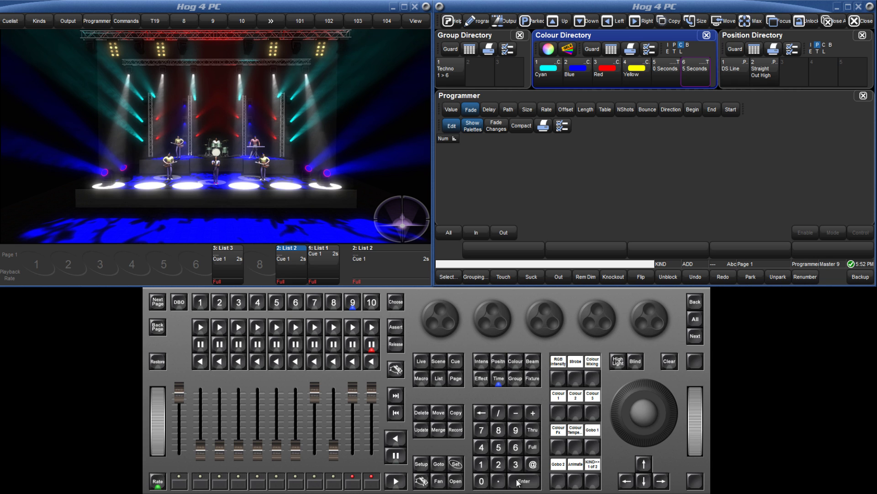
- Select the fixtures live in Cyan and, with Fade Changes enabled, fade them to Red using the 5 Seconds timing palette
click(420, 362)
click(553, 72)
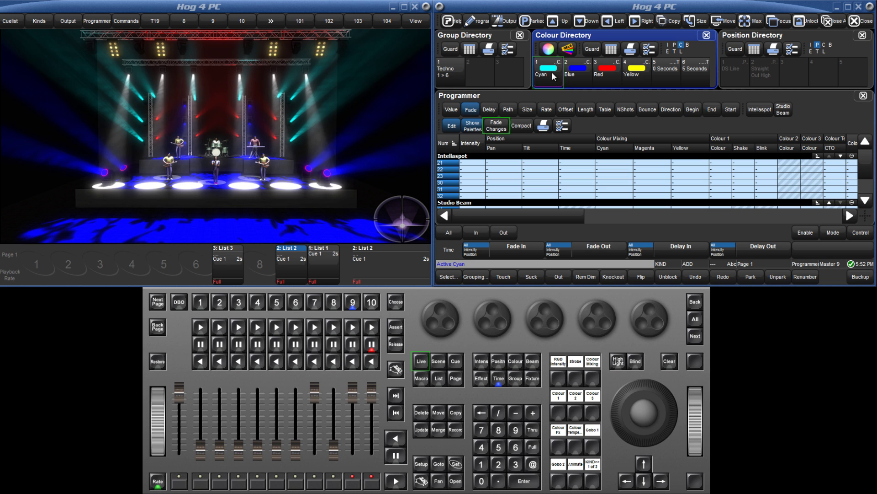
click(499, 126)
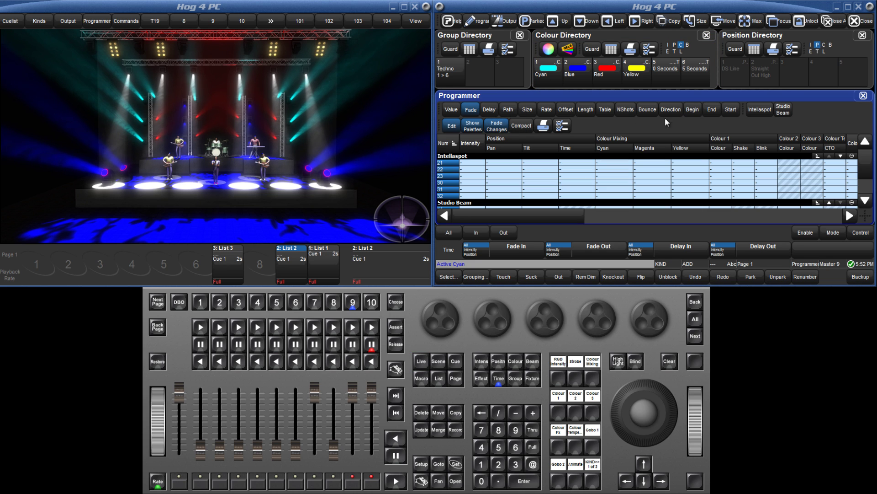
click(698, 73)
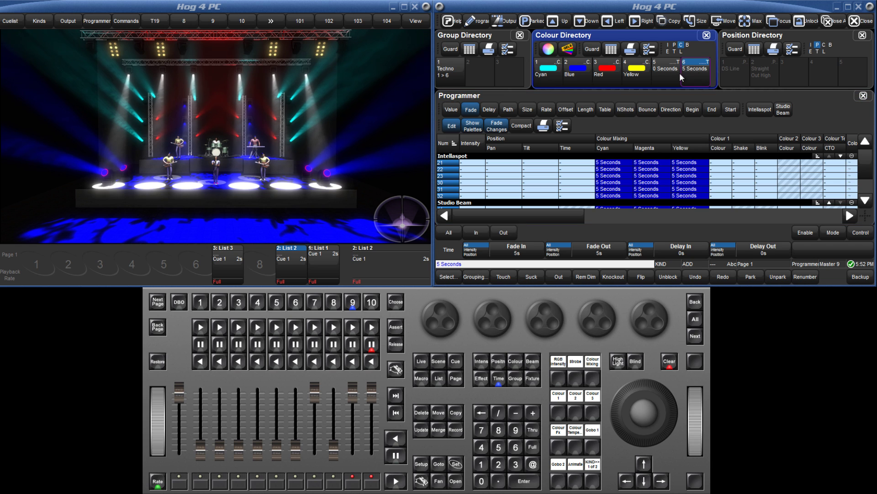
click(606, 73)
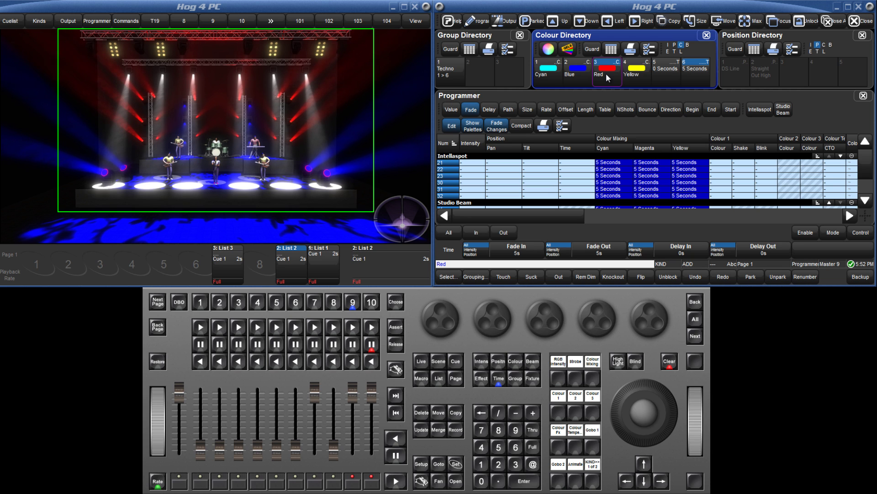
- Switch the selected fixtures to Yellow and back to Cyan using the 0 Seconds timing palette, and clear the programmer
click(669, 72)
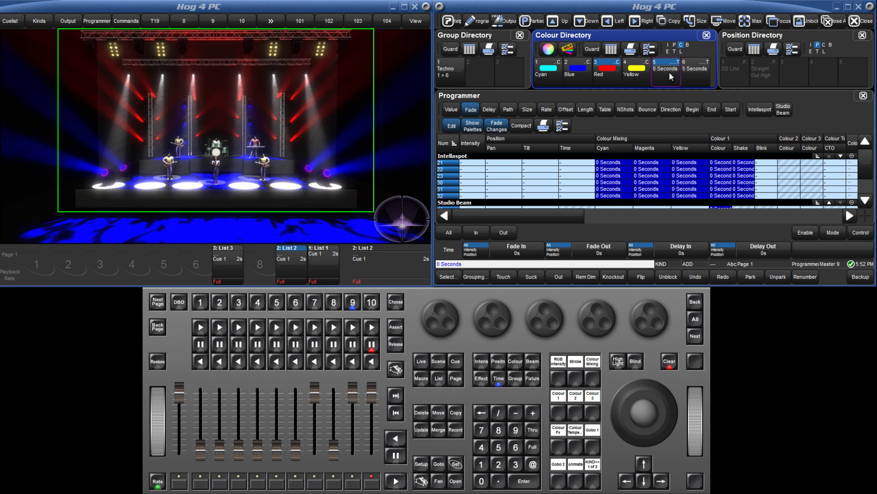
click(639, 73)
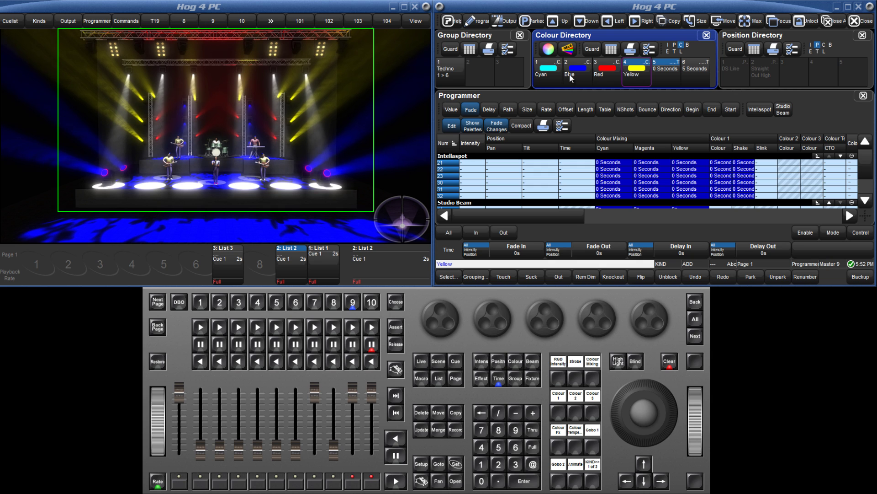
click(553, 75)
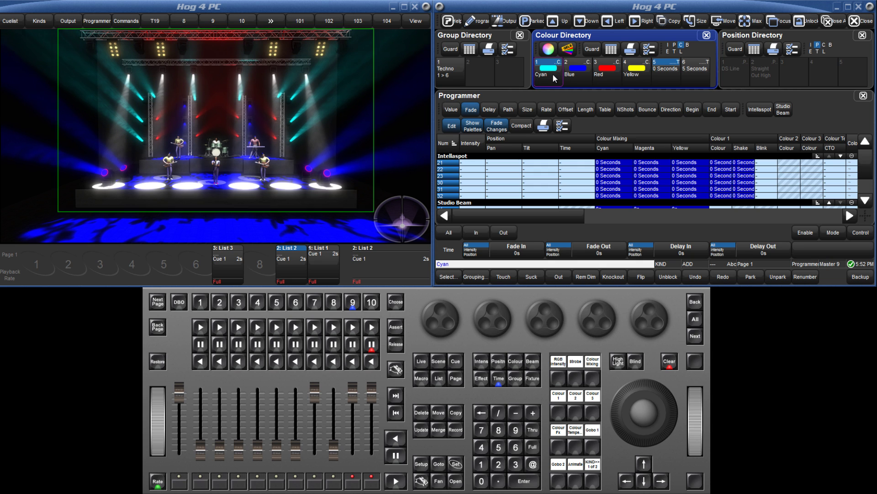
click(670, 363)
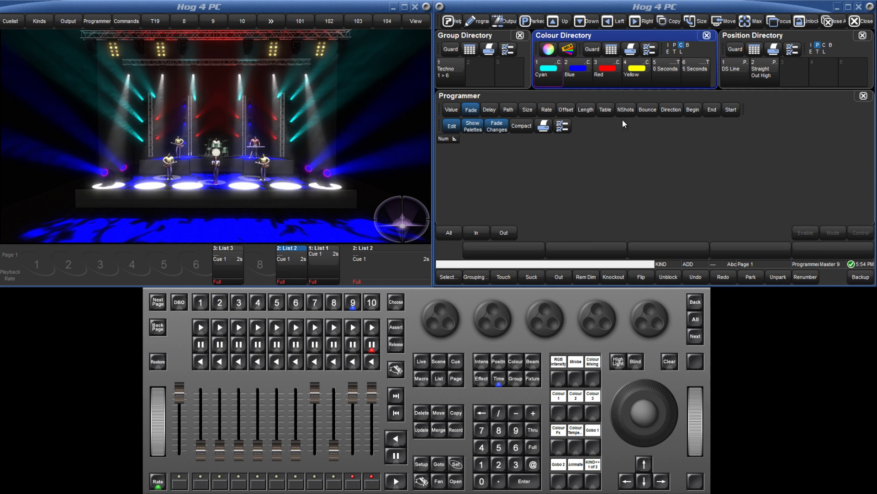
- Bring the Techno 1 > 6 group's position into the programmer and set its fade time to 3 seconds
click(491, 38)
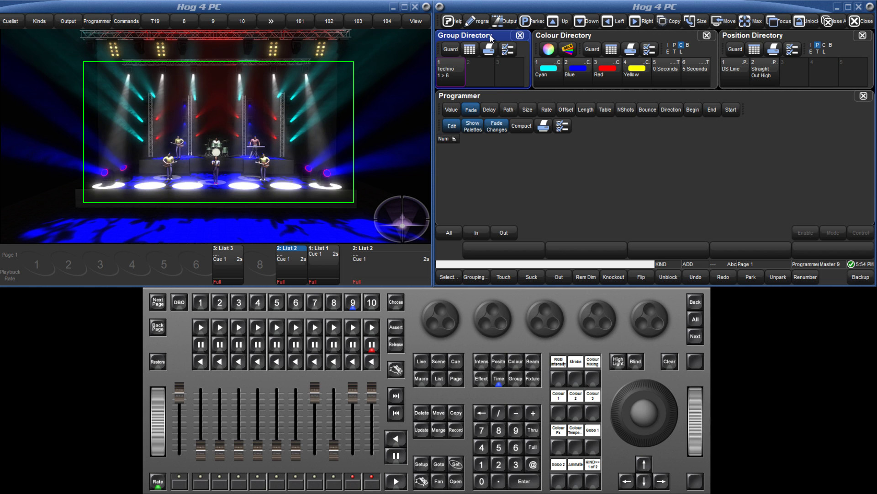
click(759, 34)
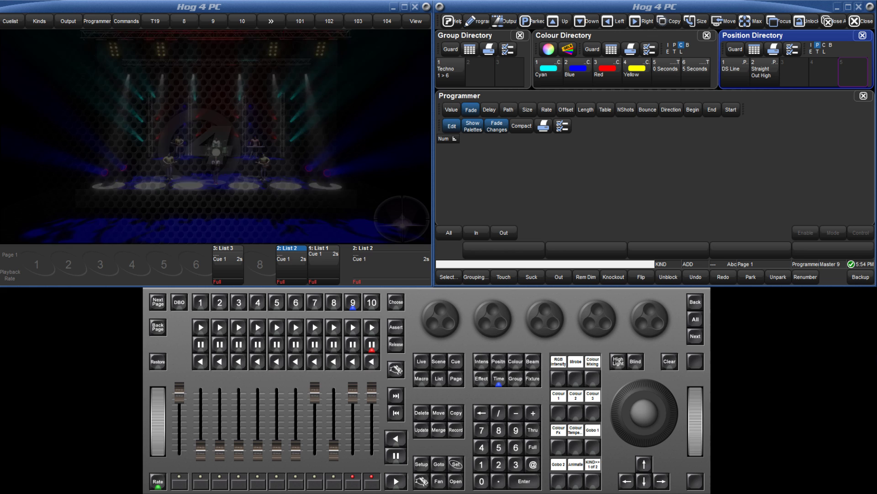
click(457, 74)
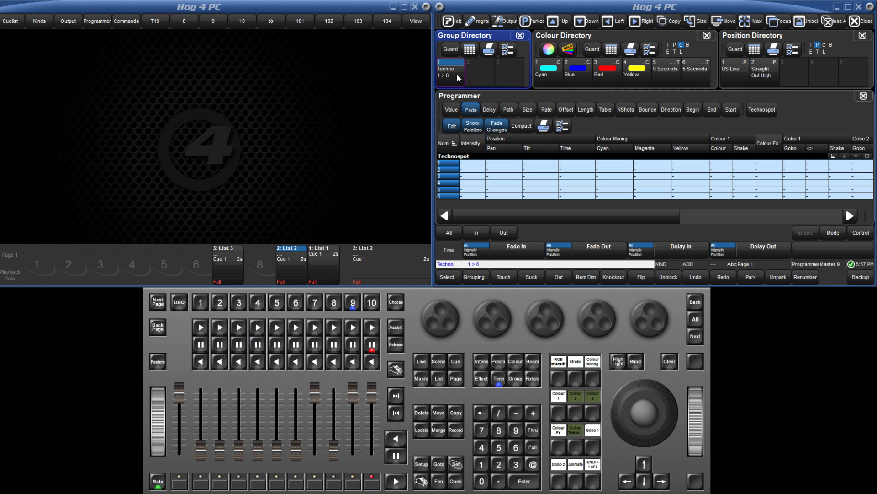
click(494, 362)
drag(494, 325, 495, 320)
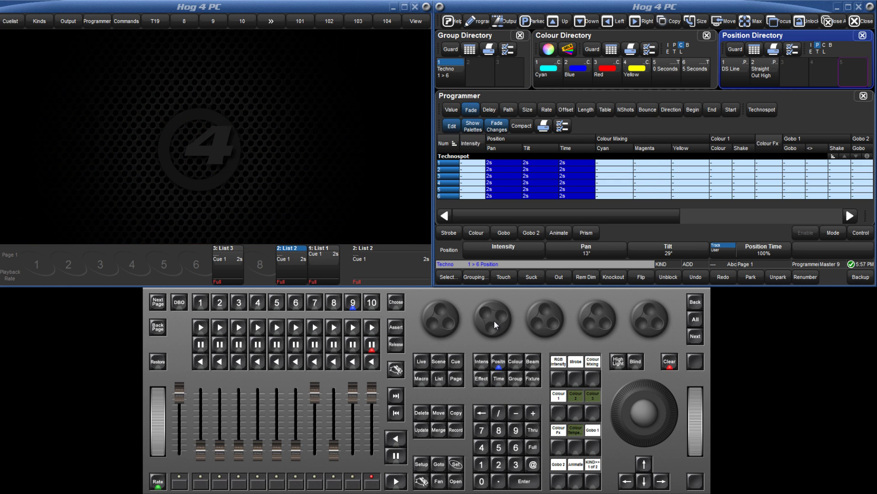
click(499, 378)
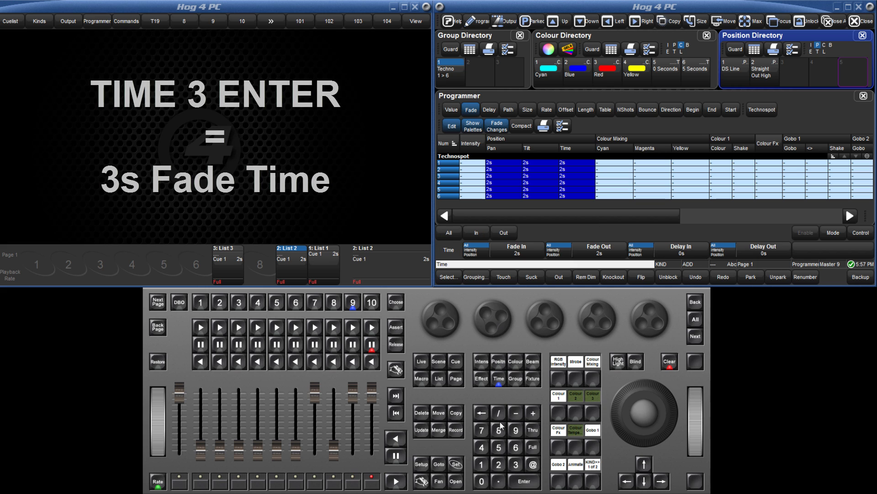
click(516, 464)
click(523, 481)
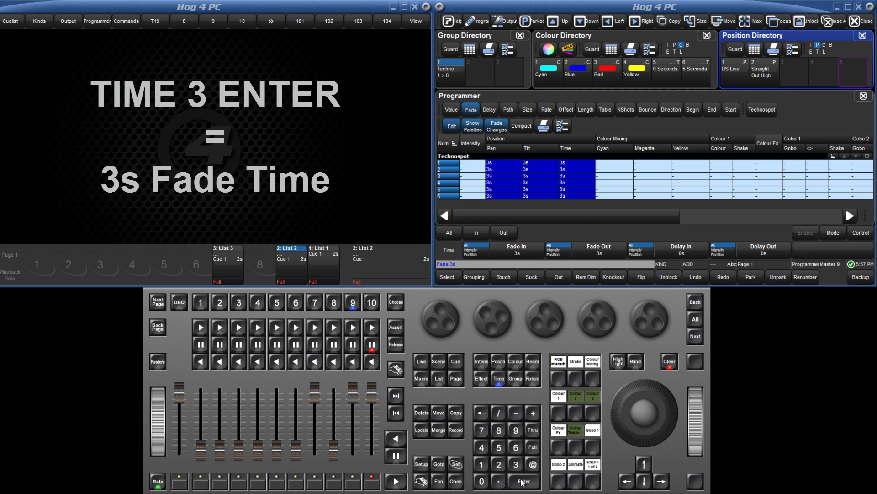
- Fan the group's position delay from 0 thru 2 seconds and display the delay values in the programmer
click(500, 381)
click(501, 382)
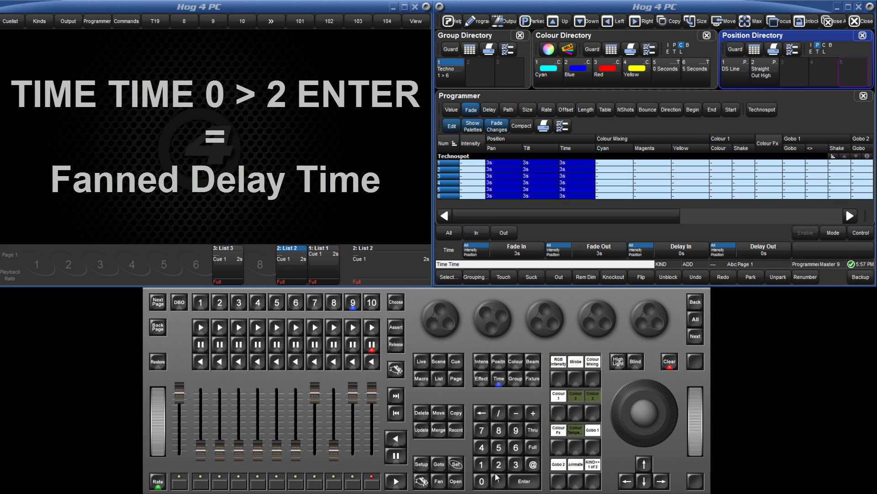
click(527, 429)
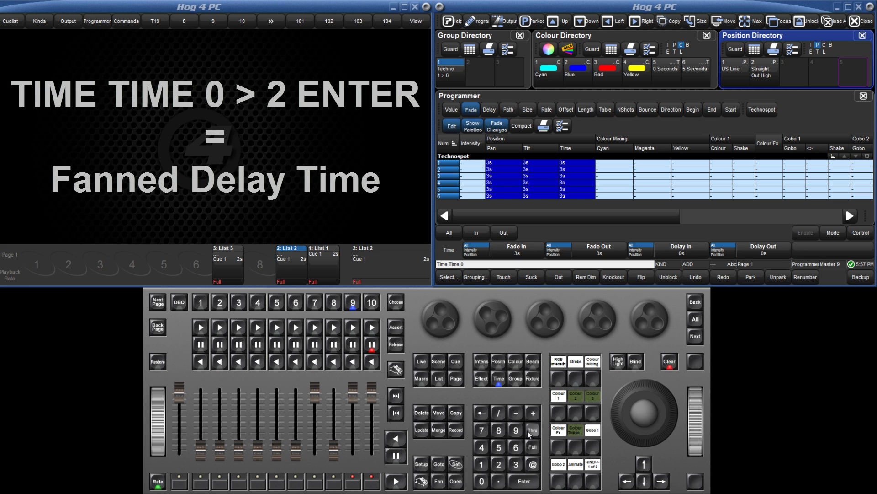
click(505, 465)
click(523, 482)
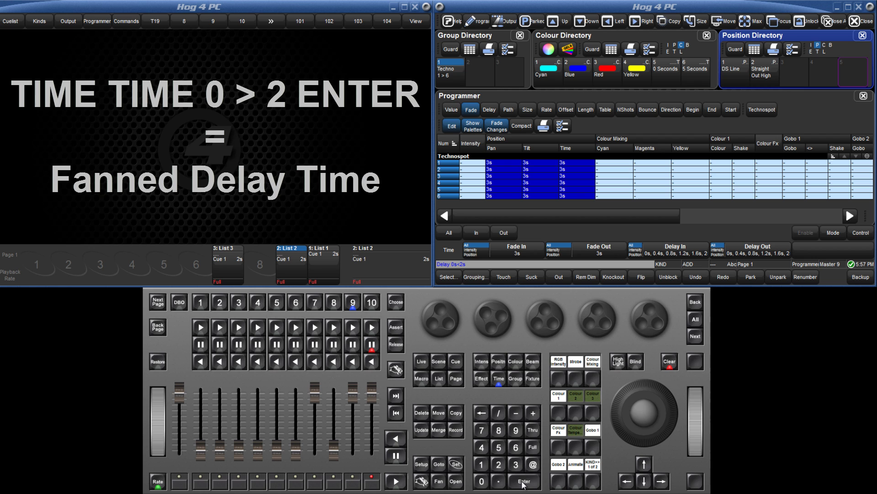
click(491, 110)
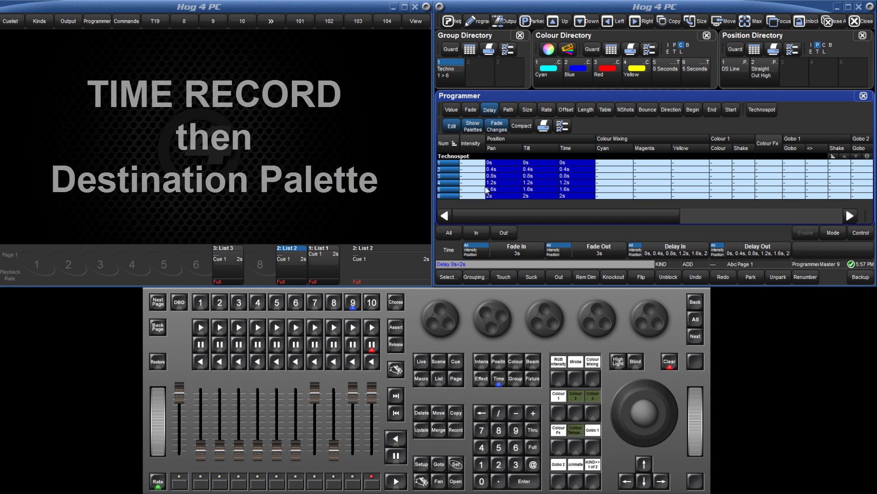
- Record the timing alone into position palette slot 3, name it "End to end 3s", and clear the programmer
click(499, 383)
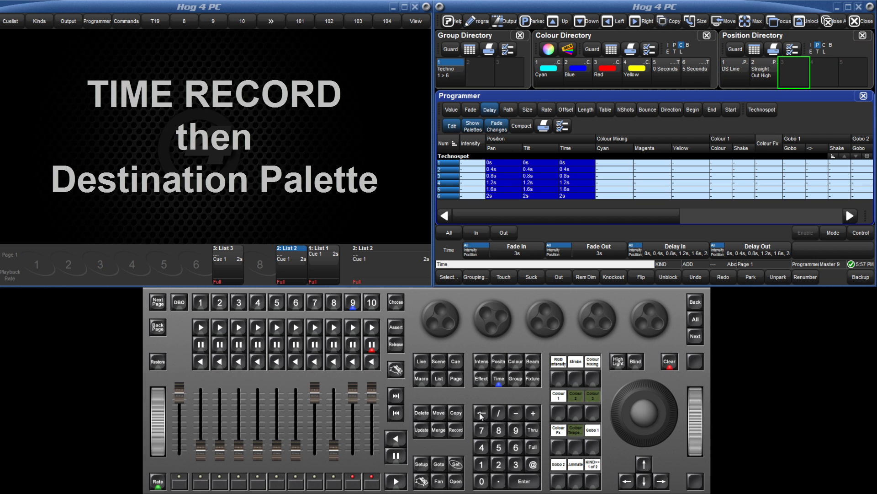
click(456, 429)
click(778, 67)
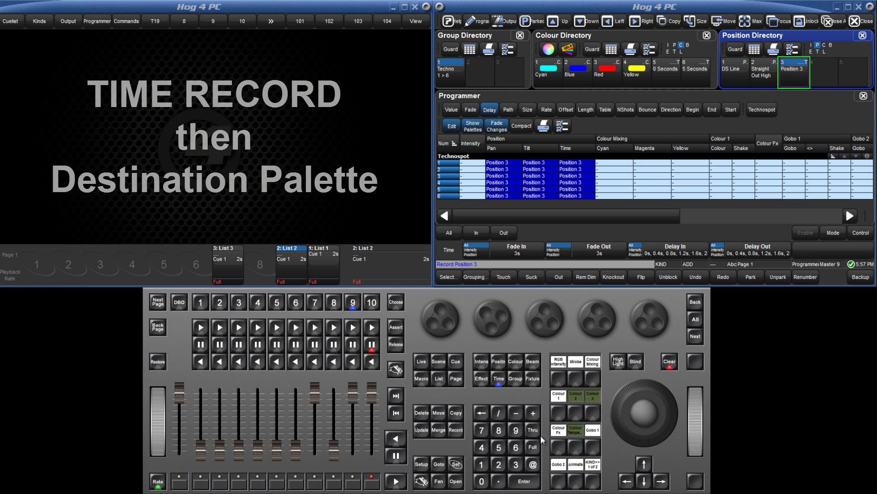
click(456, 464)
text(E)
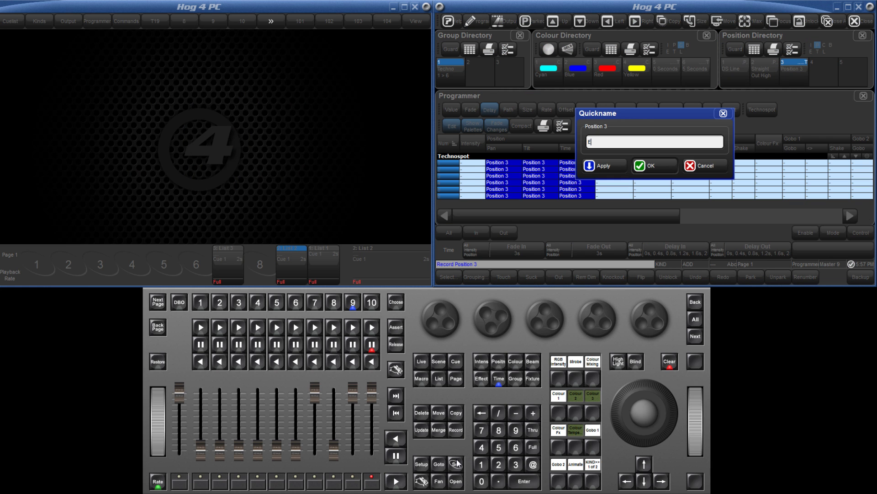
text(nd to end 3s)
key(Return)
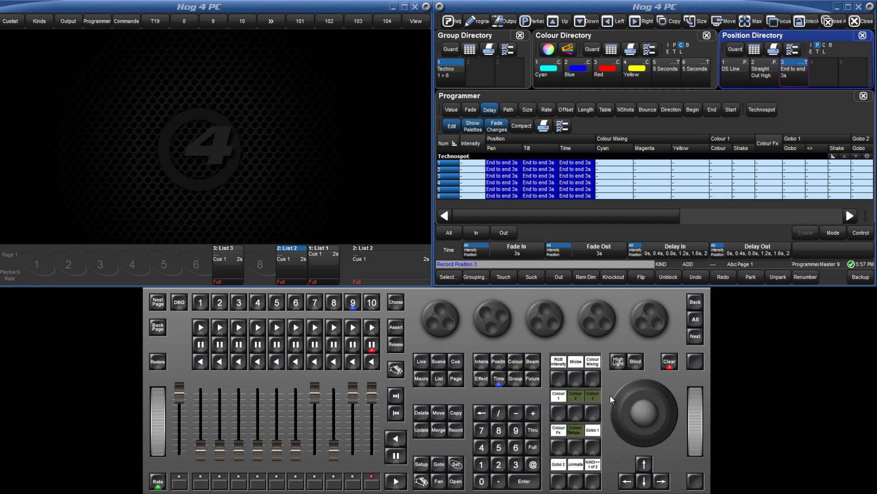
click(670, 362)
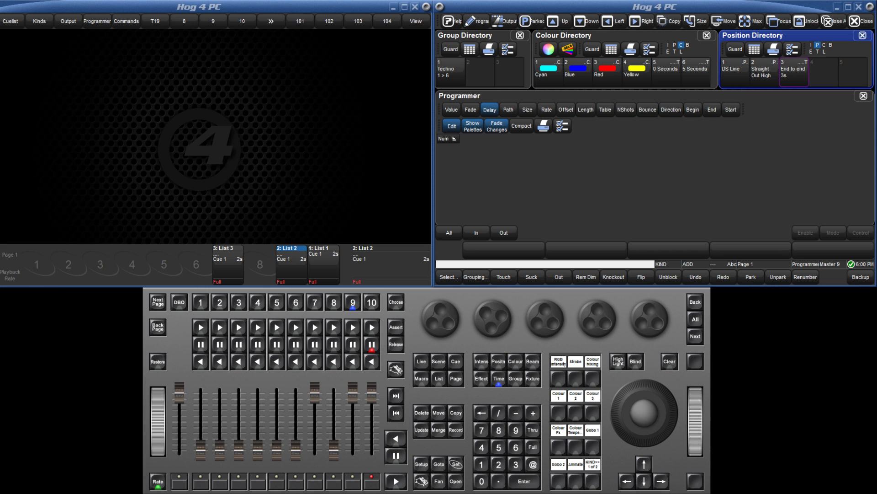
- Display fade values in the programmer and bring the Techno 1 > 6 group's position into it
click(471, 110)
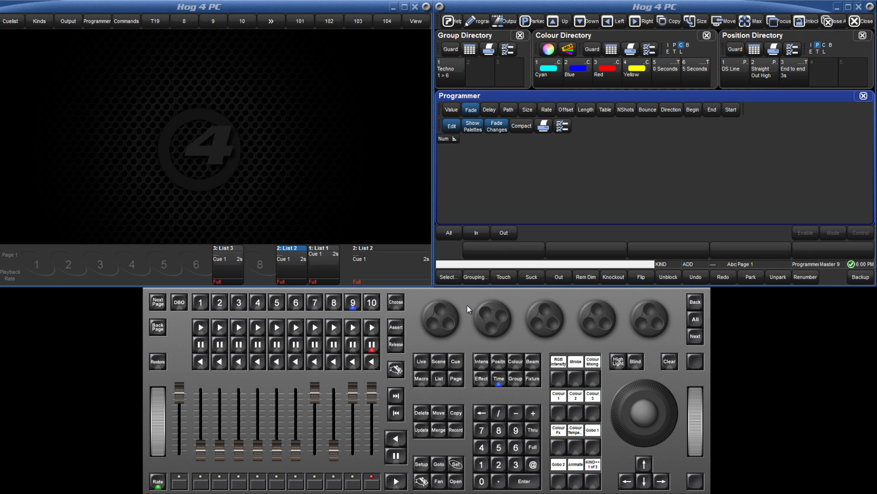
click(457, 77)
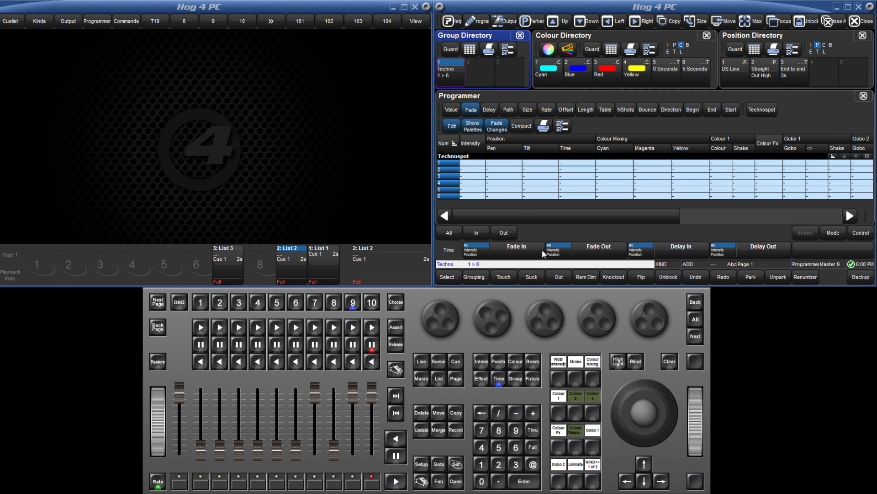
click(495, 363)
text(2>5>2)
key(Return)
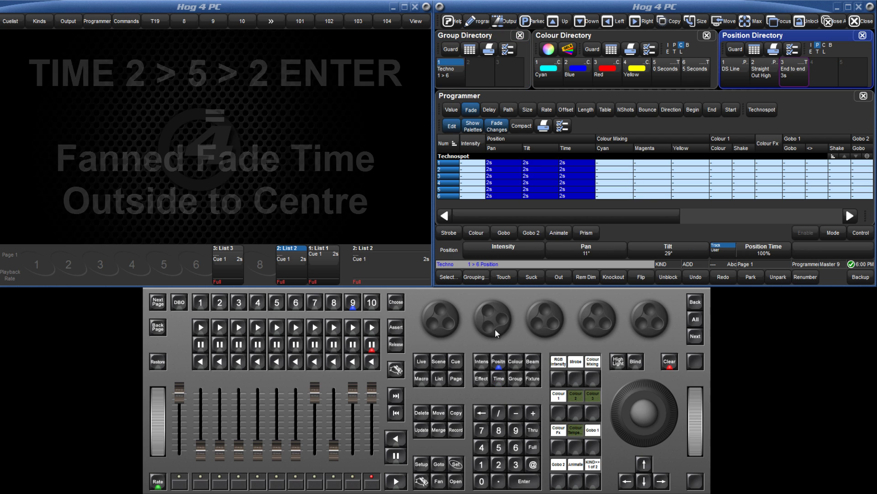
- Fan the group's position fade time from 2 thru 5 thru 2 seconds
click(499, 467)
click(533, 433)
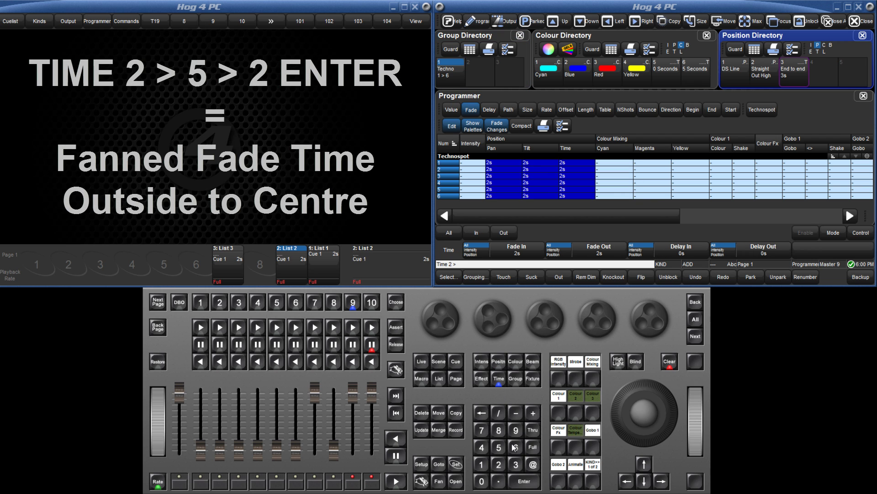
click(499, 447)
click(533, 432)
click(500, 464)
click(524, 481)
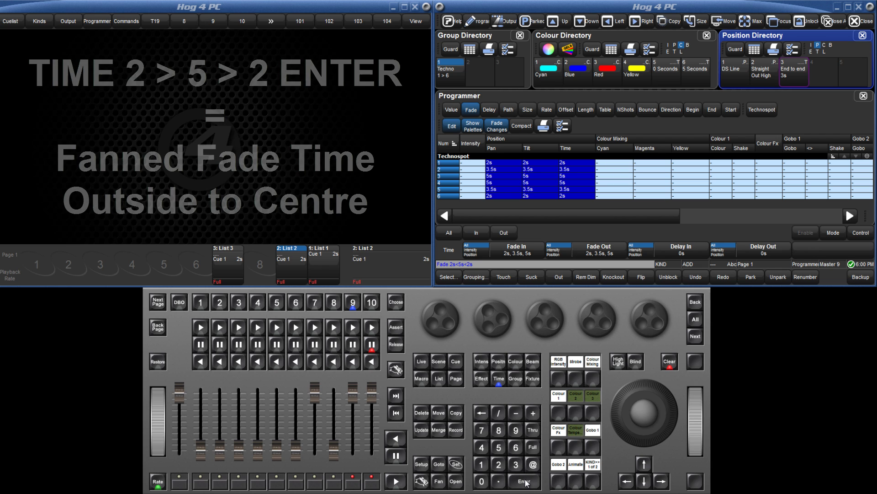
- Record only the fanned timing into position palette slot 4
click(499, 378)
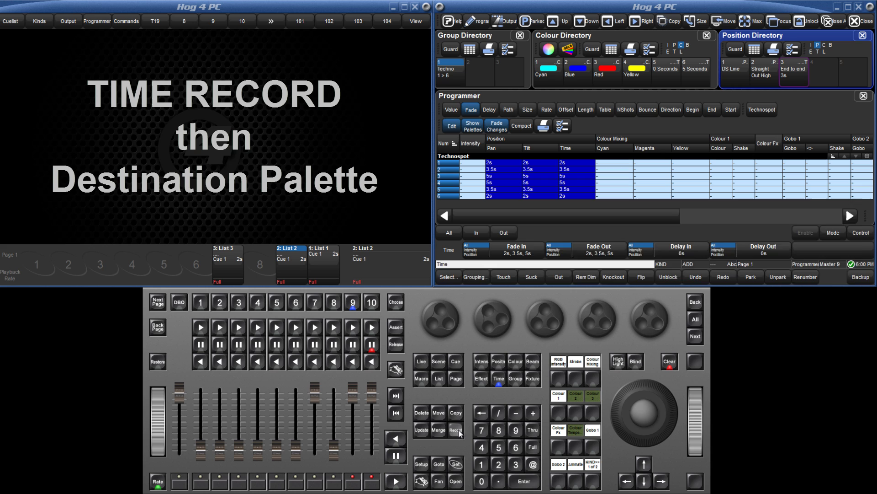
click(456, 429)
click(819, 73)
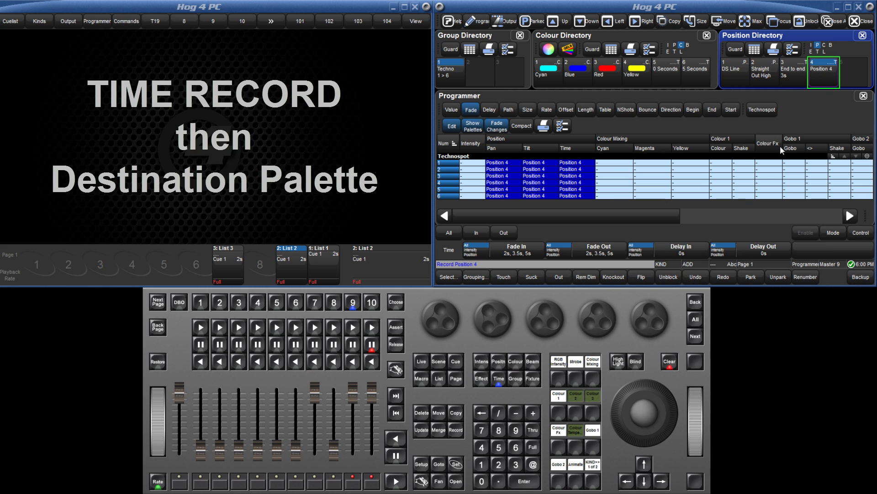
- Name the new position timing palette "Outside in 5s" and clear the programmer
click(456, 464)
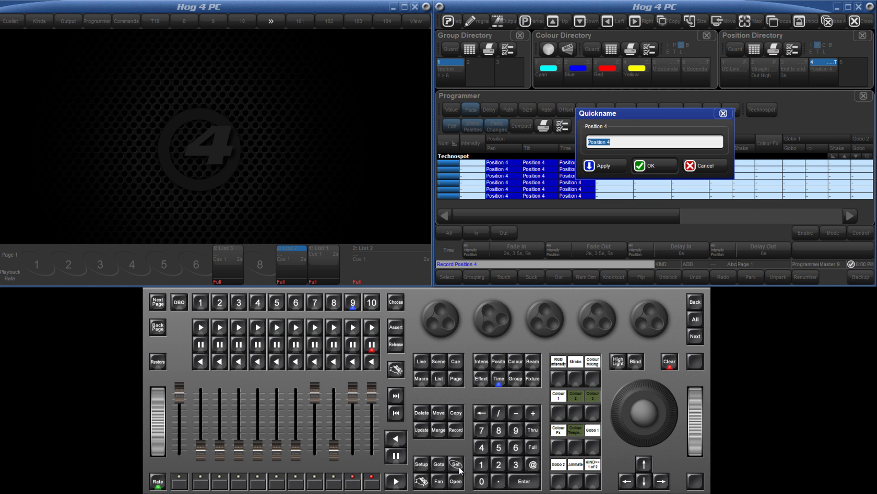
text(0)
text(ide in 5)
text(s)
key(Return)
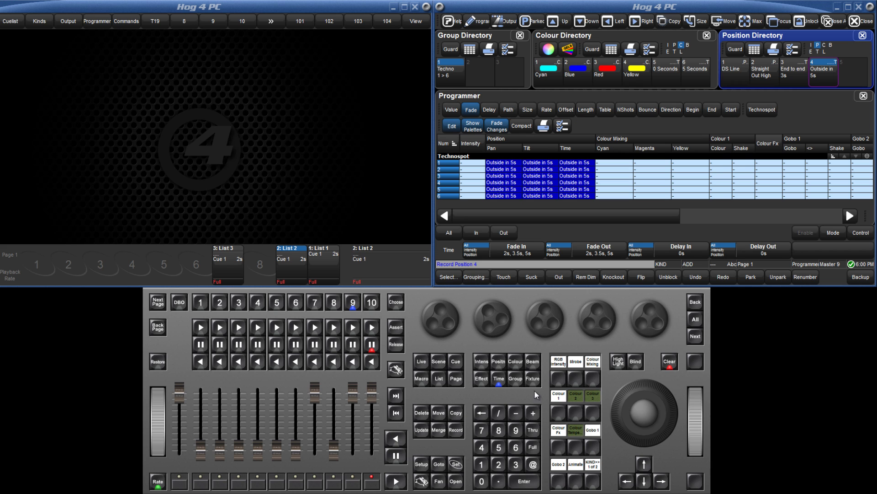
click(668, 361)
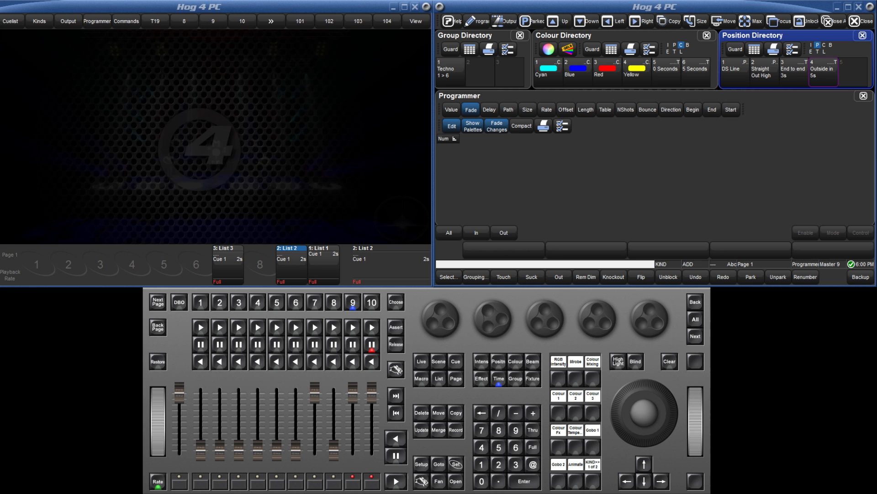
- Move the Techno 1 > 6 group to Straight Out High using End to end 3s timing, and to DS Line using Outside in 5s timing
click(459, 78)
click(787, 73)
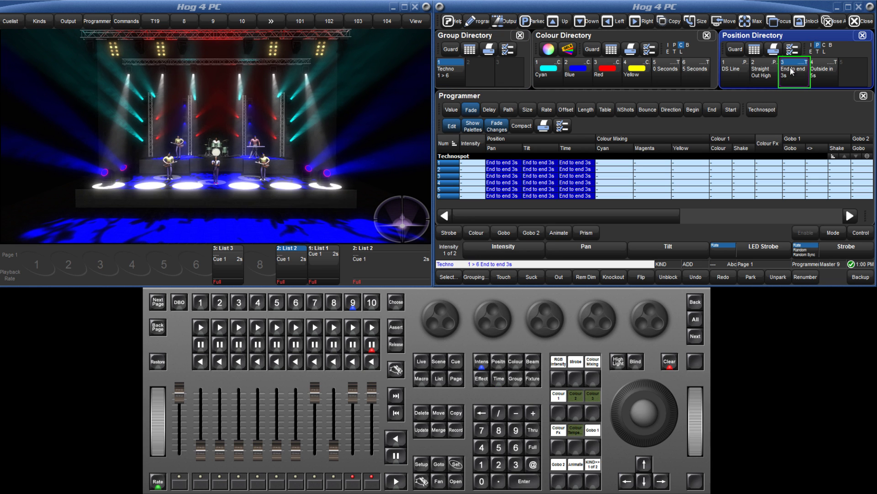
click(770, 70)
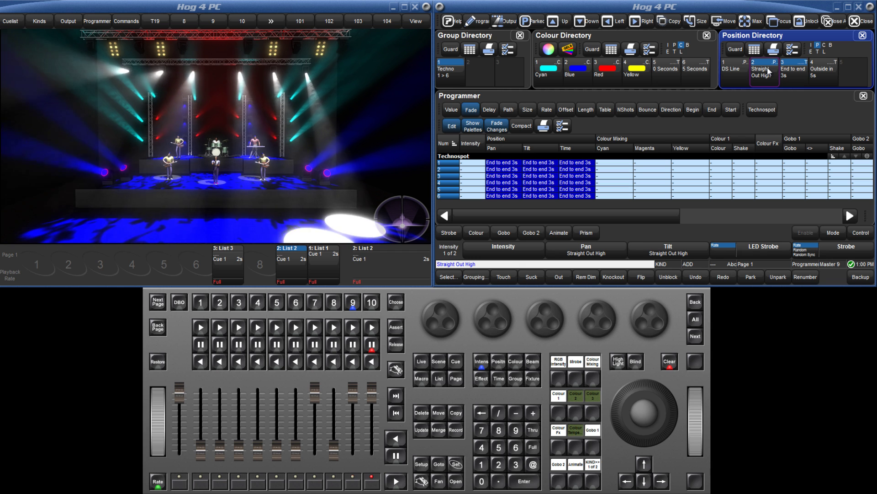
click(827, 75)
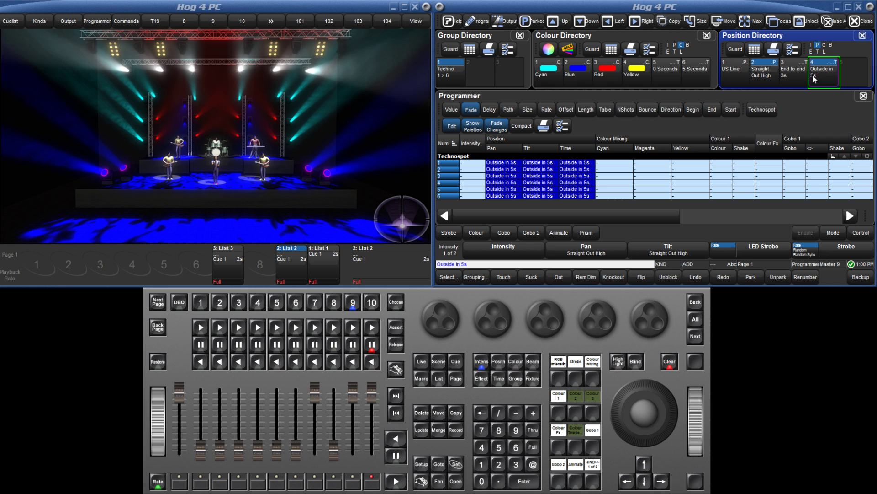
click(736, 76)
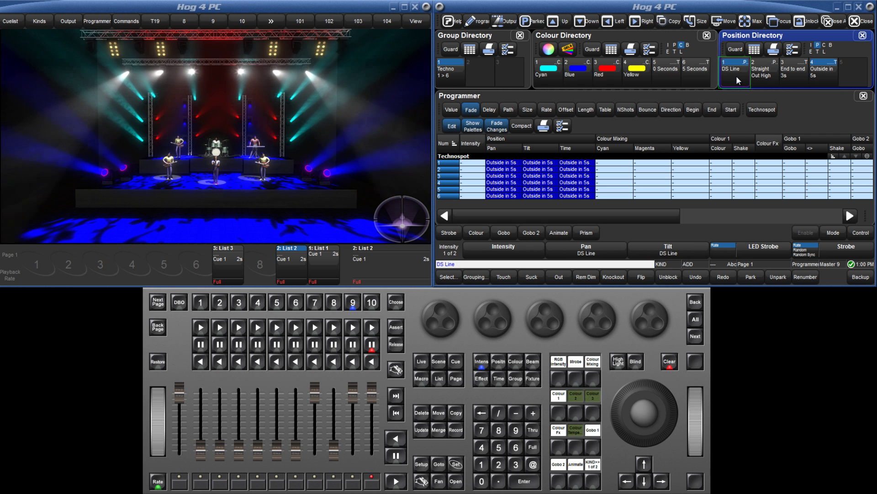